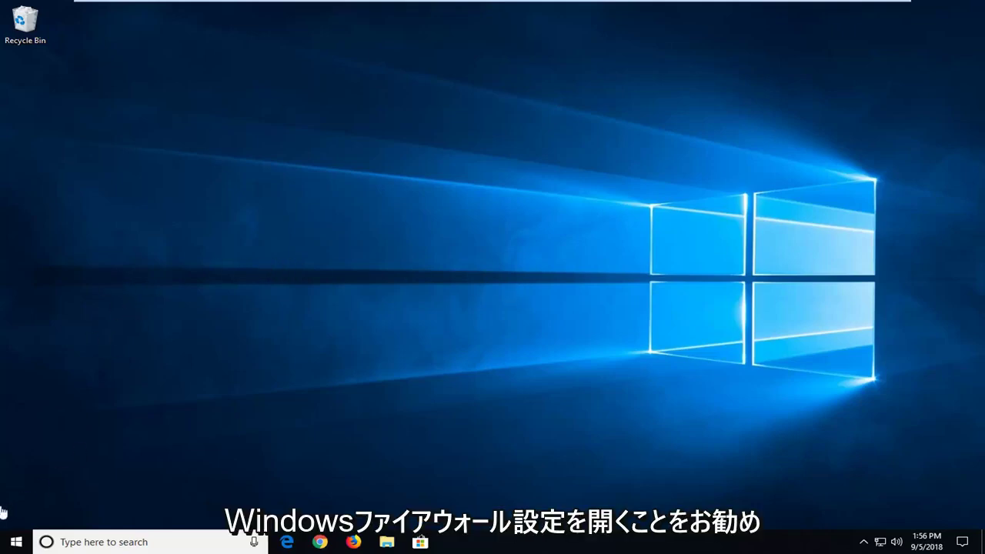
# Search the Start menu for 'windows firewall' and open the Windows Defender Firewall Control Panel page.
pyautogui.click(13, 543)
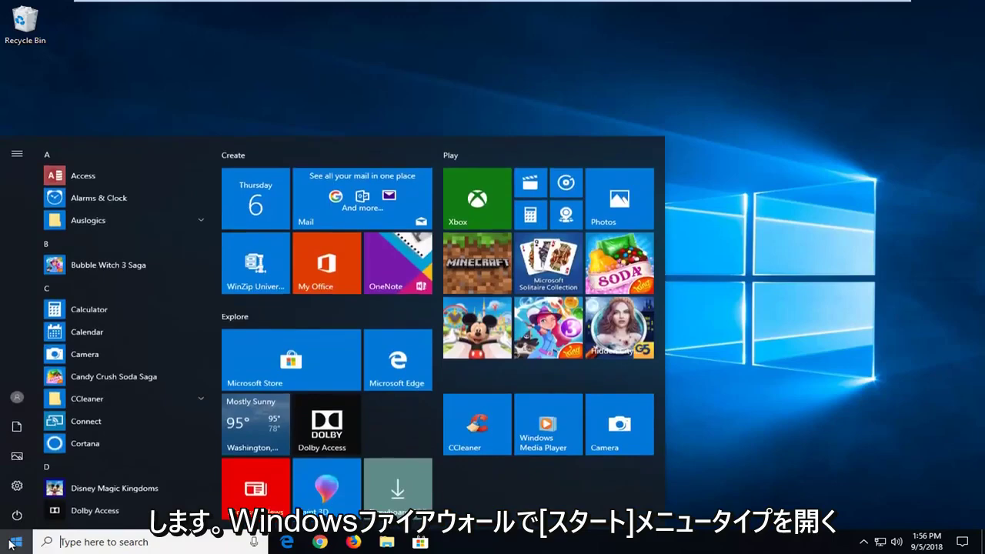
pyautogui.write('windows firewall')
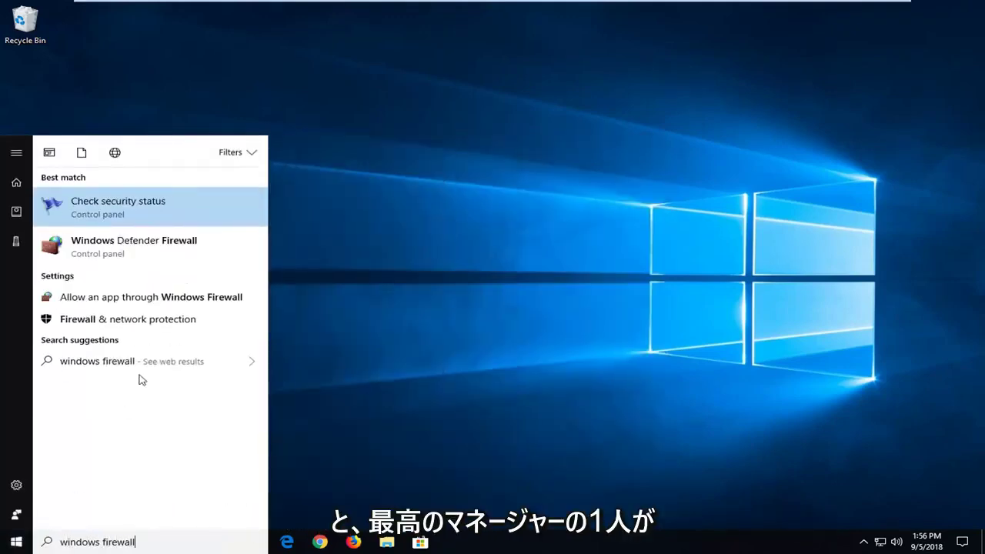
pyautogui.click(114, 244)
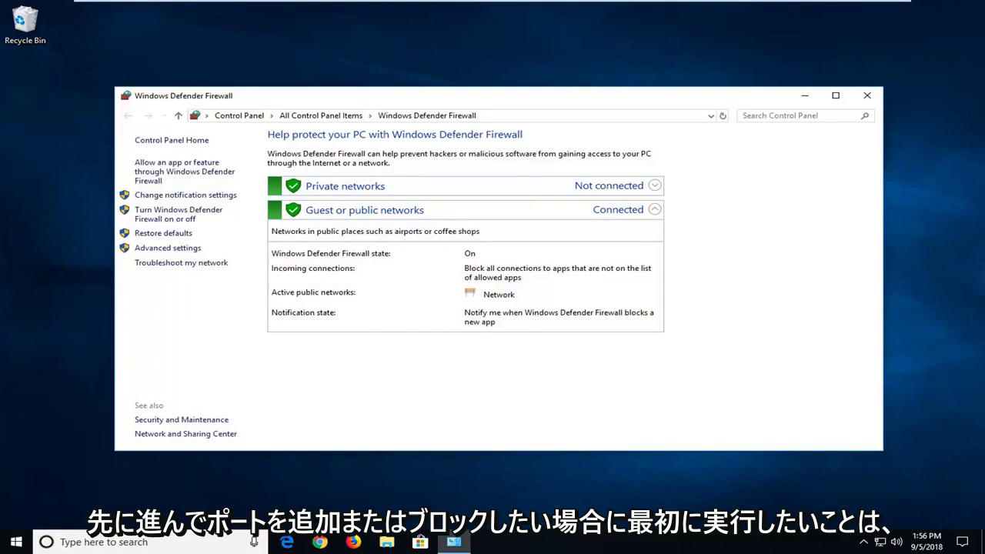
# Launch the advanced firewall console from Advanced settings and browse the rule lists, ending on Inbound Rules.
pyautogui.click(163, 250)
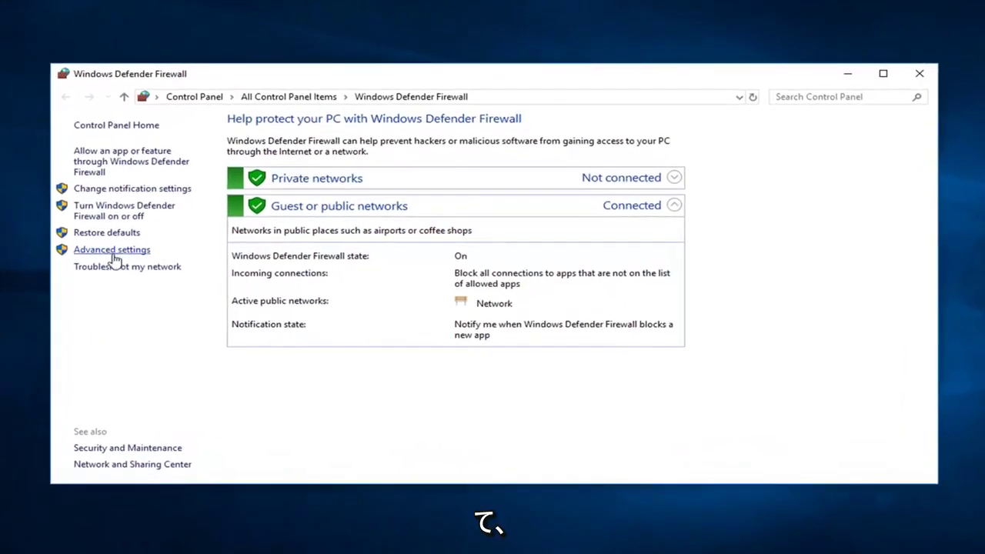
pyautogui.click(112, 251)
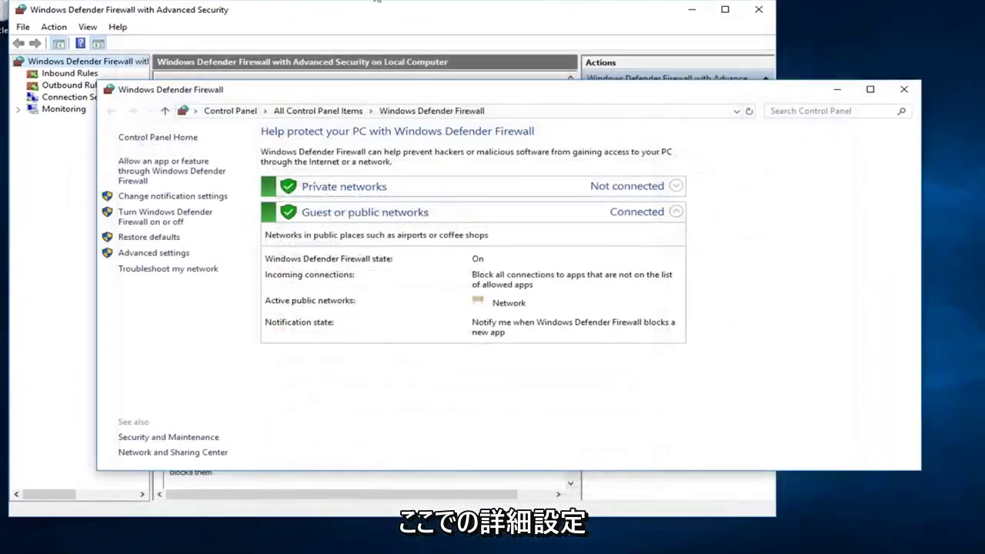
pyautogui.moveTo(361, 17); pyautogui.dragTo(485, 25)
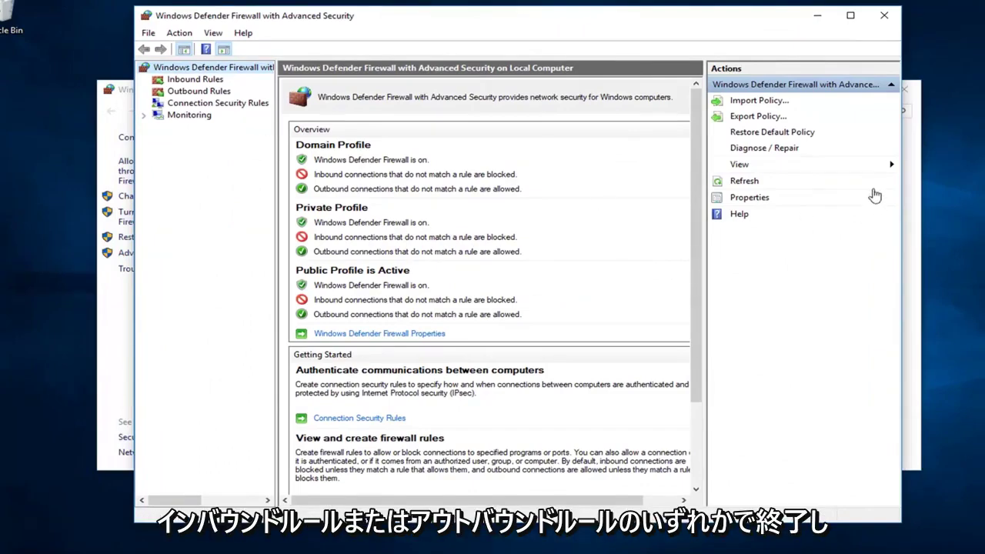
pyautogui.click(194, 80)
pyautogui.click(185, 103)
pyautogui.click(186, 92)
pyautogui.click(188, 80)
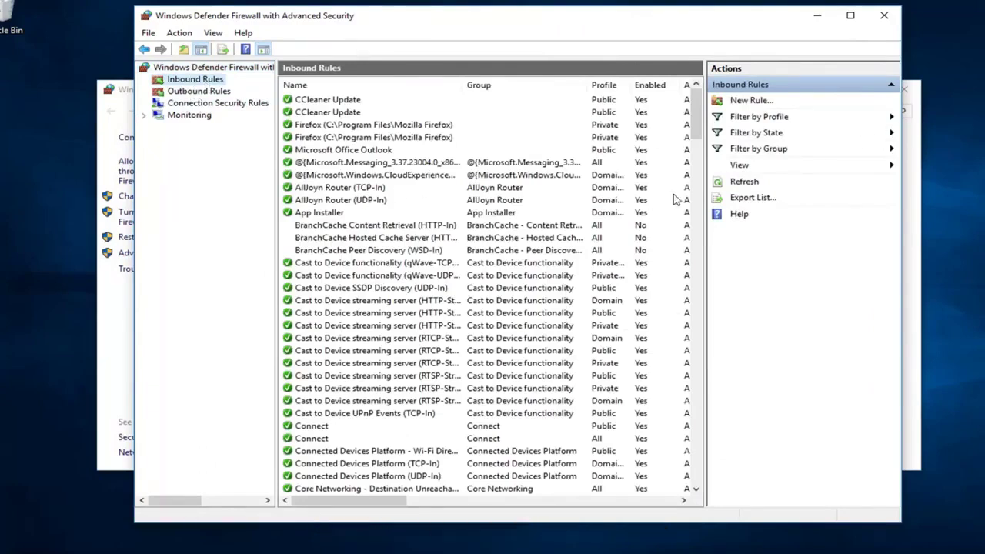
# Start a new Port rule for TCP with specific local port 80.
pyautogui.click(740, 104)
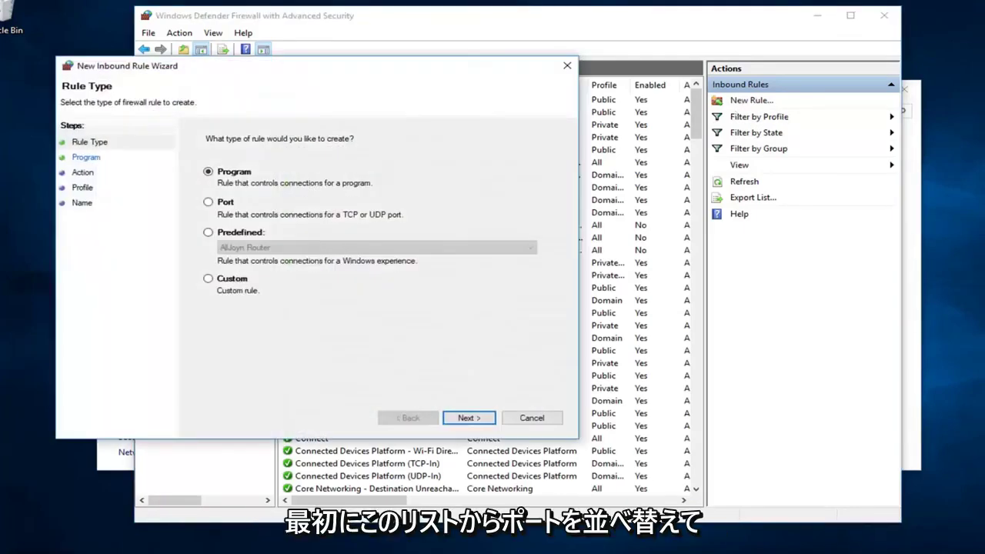
pyautogui.moveTo(303, 74); pyautogui.dragTo(484, 66)
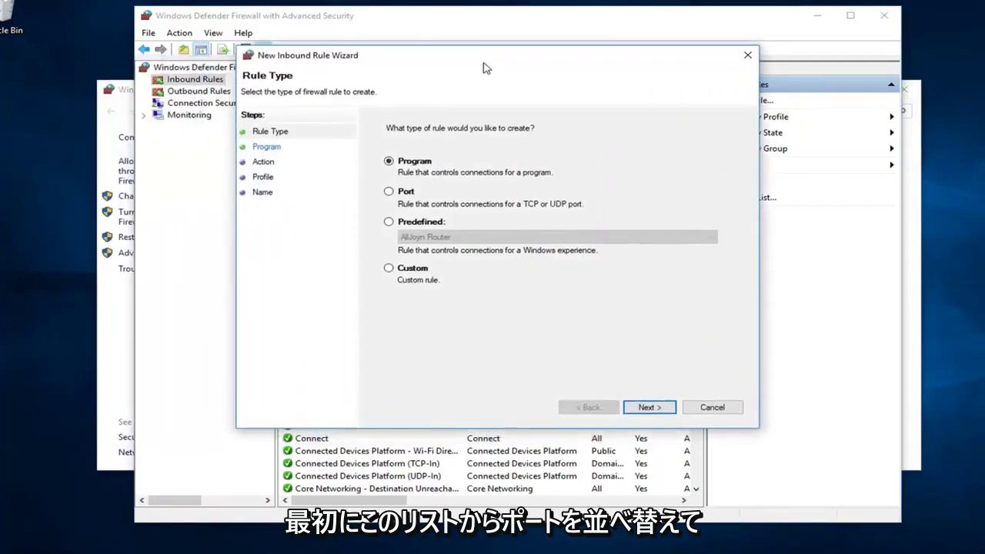
pyautogui.click(399, 198)
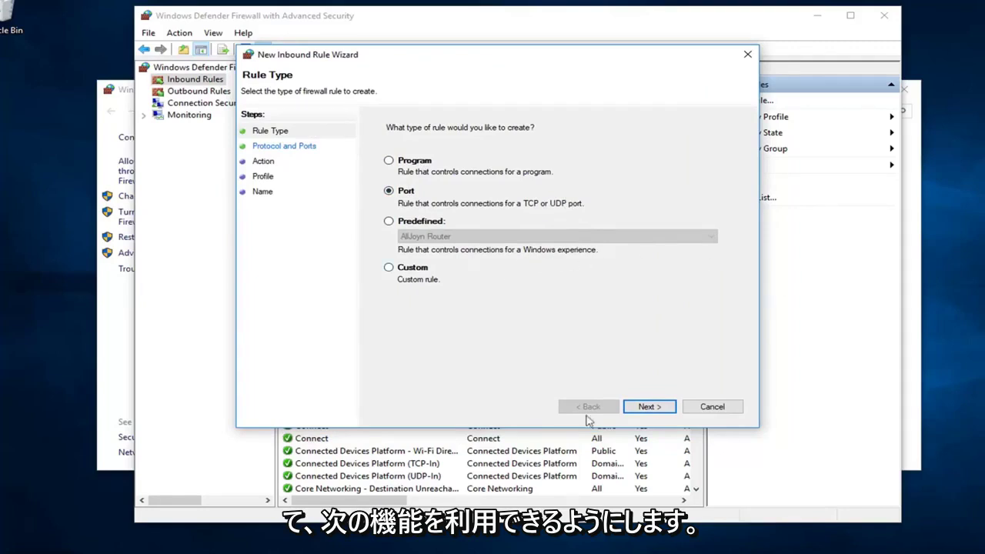
pyautogui.click(650, 406)
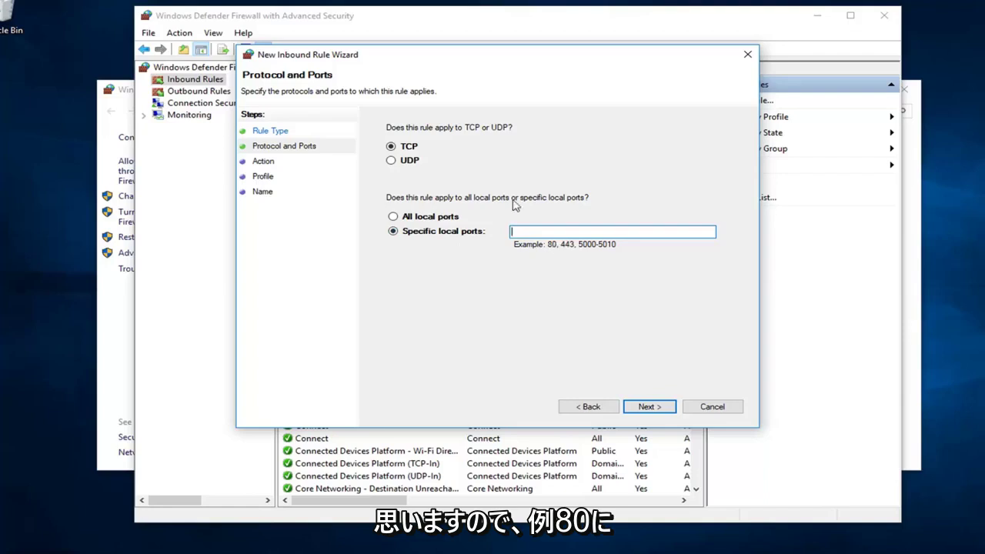
pyautogui.write('80')
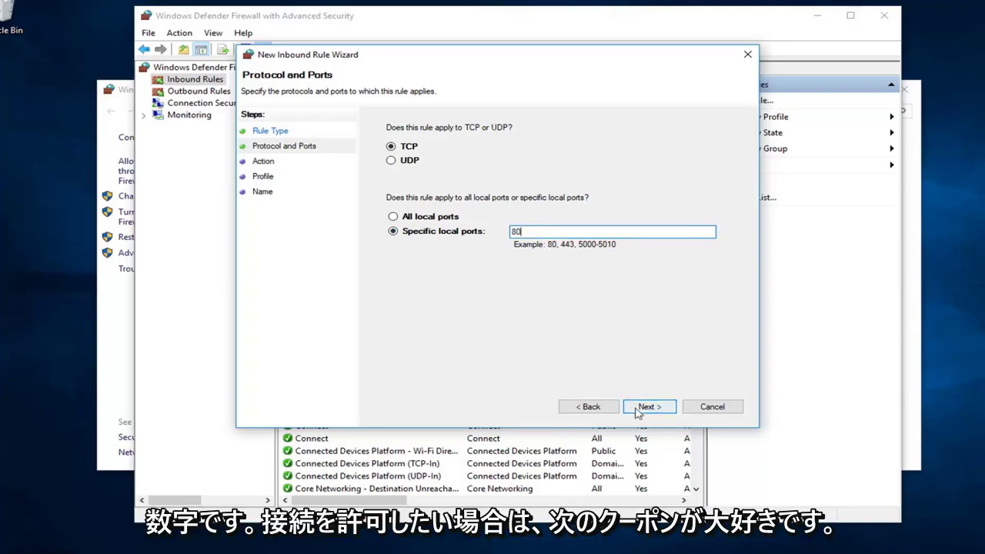
# Set the port-80 rule's action to 'Block the connection' and advance to the Profile page.
pyautogui.click(642, 409)
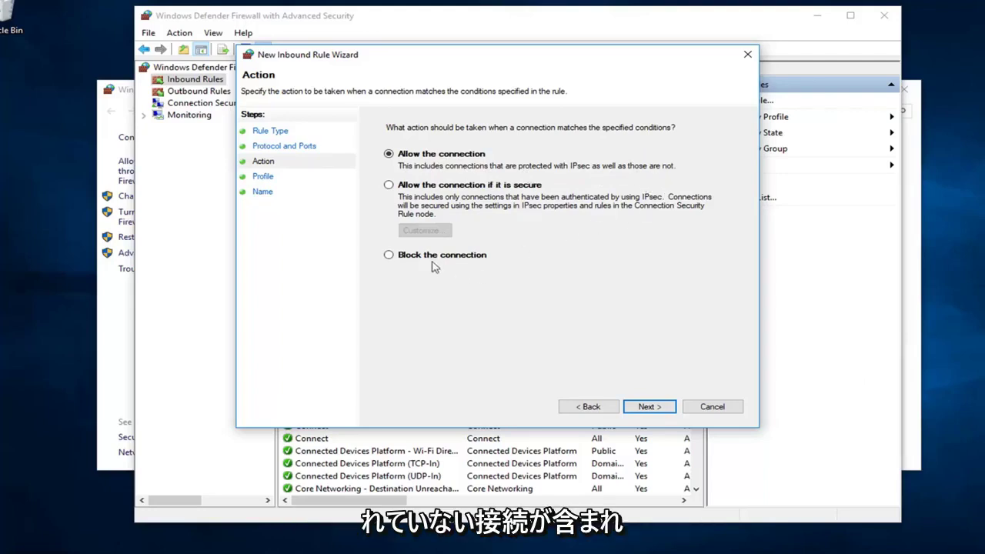
pyautogui.click(388, 256)
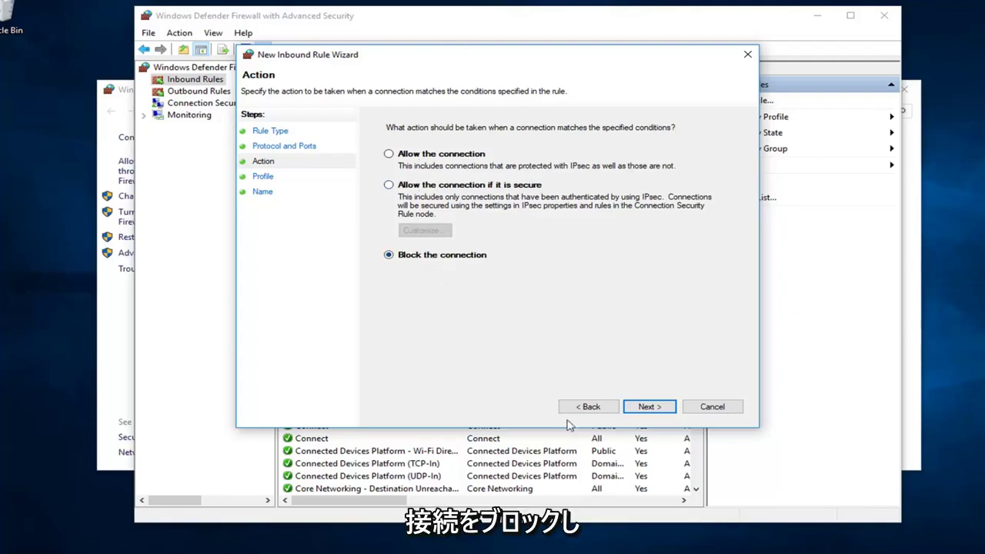
pyautogui.click(652, 409)
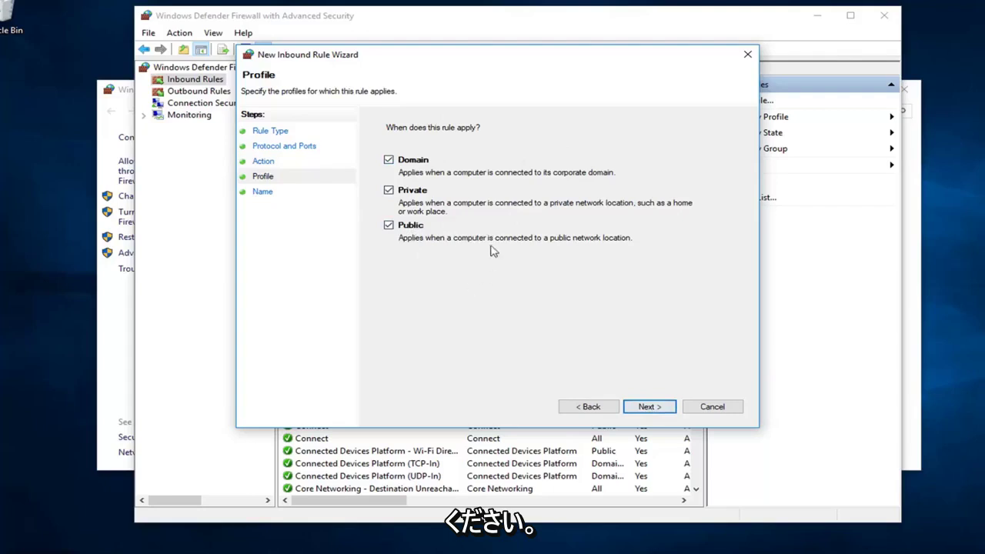
# Keep all profiles, name the rule 'Blocking Whatever', and finish the wizard.
pyautogui.click(649, 406)
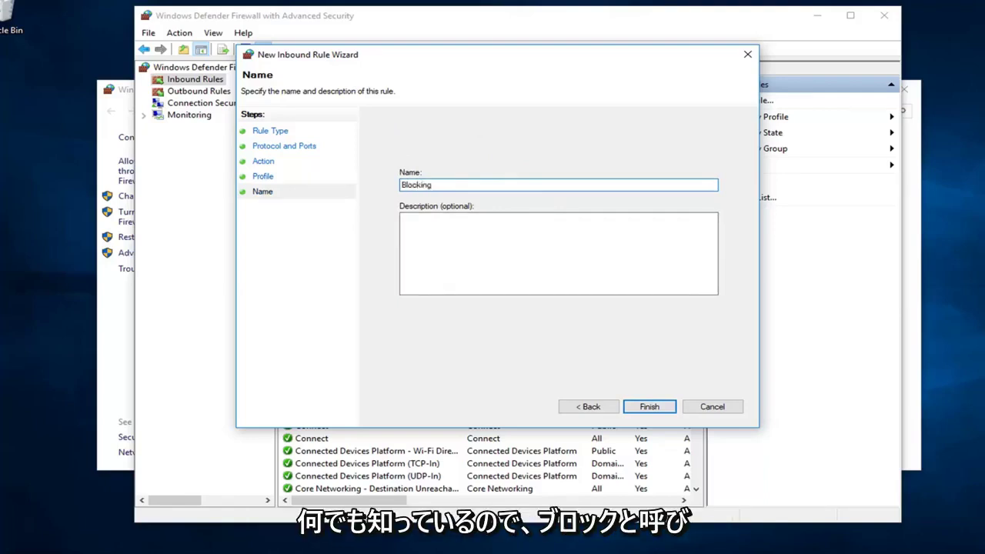
pyautogui.write('Whatever')
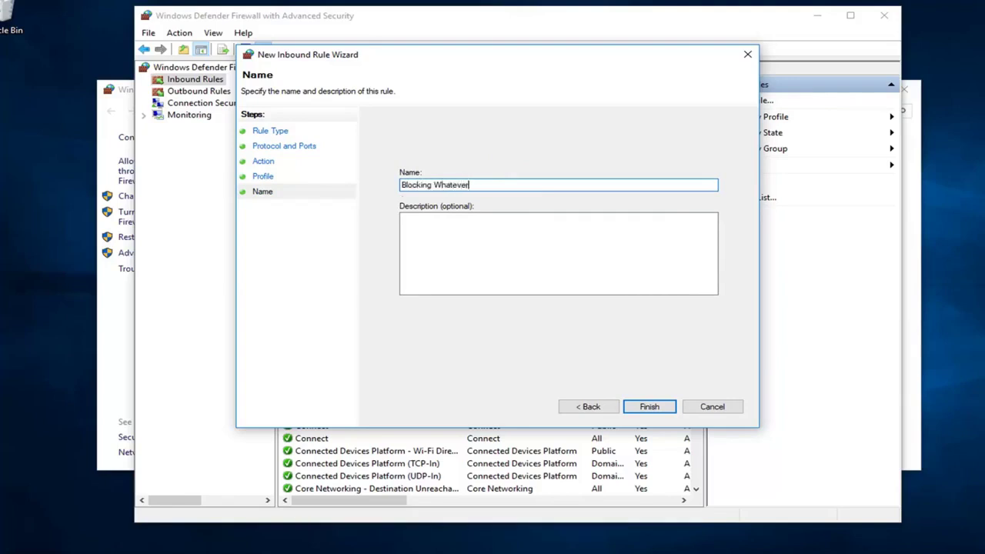
pyautogui.click(501, 217)
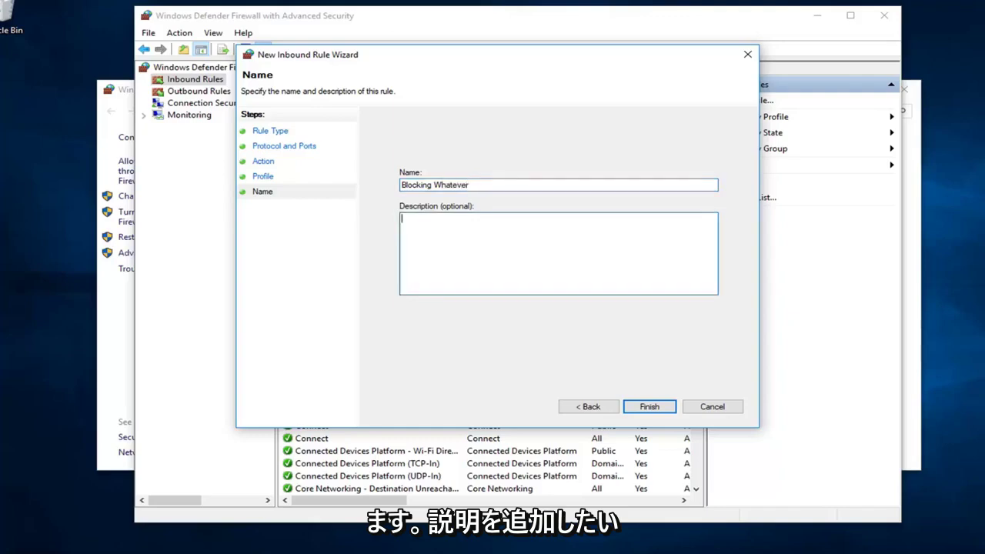
pyautogui.click(649, 408)
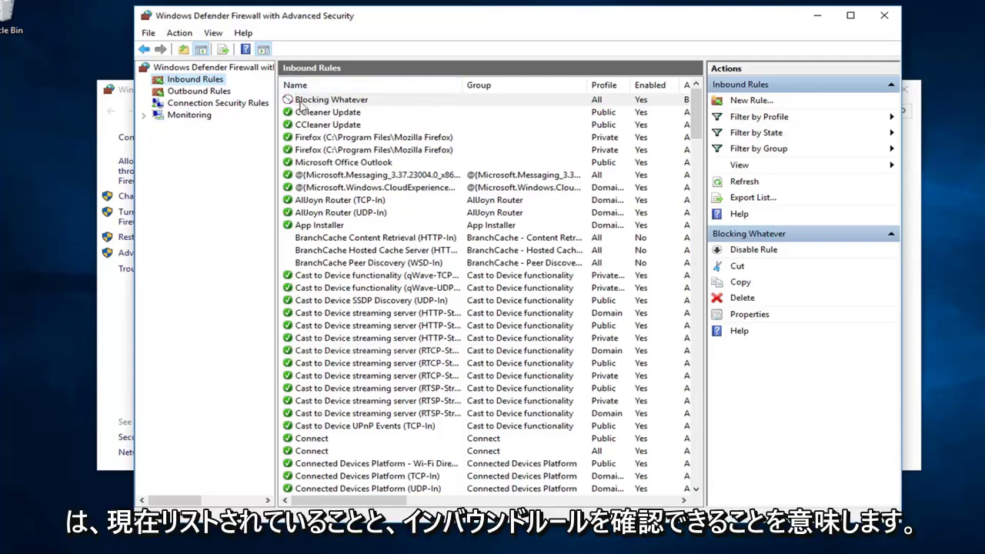
pyautogui.click(330, 103)
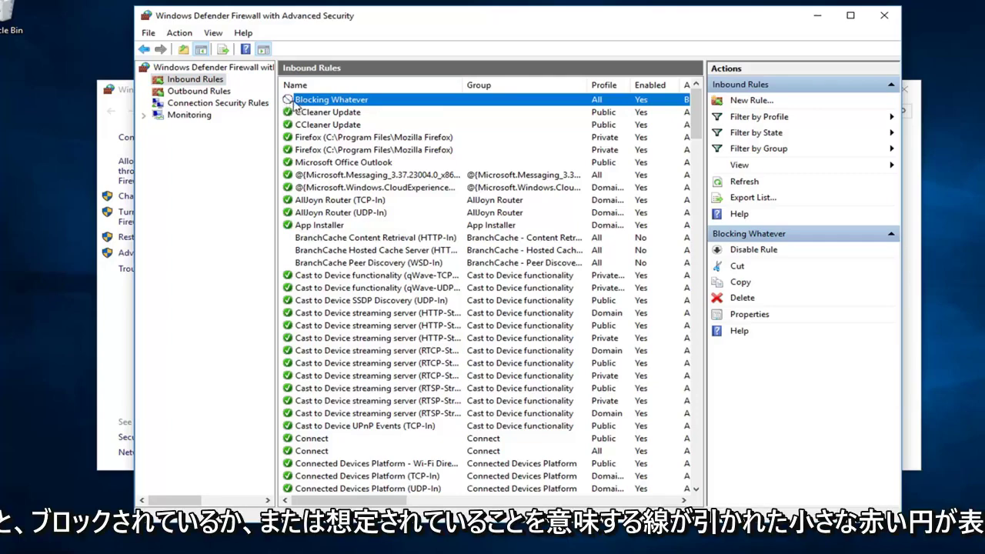
pyautogui.doubleClick(345, 101)
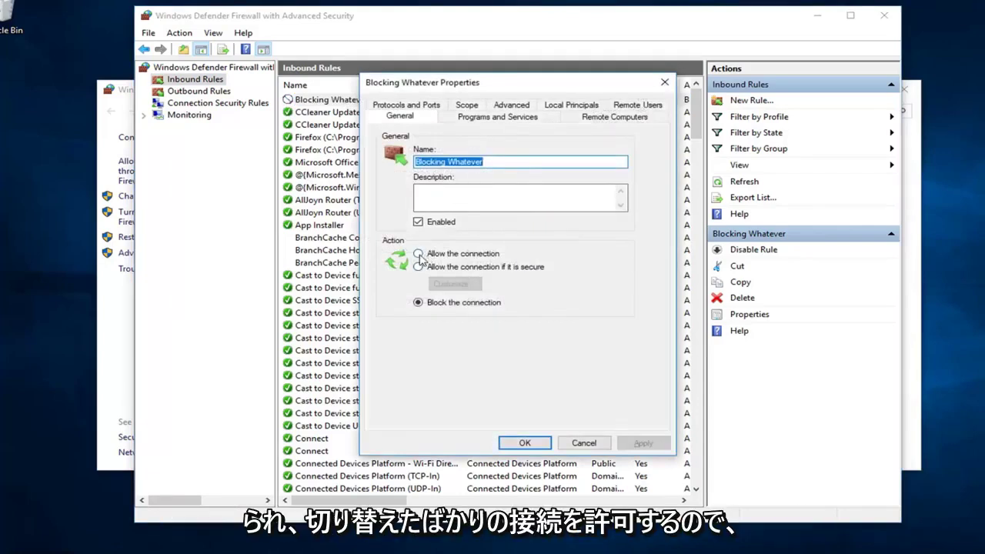
pyautogui.click(420, 255)
pyautogui.click(443, 306)
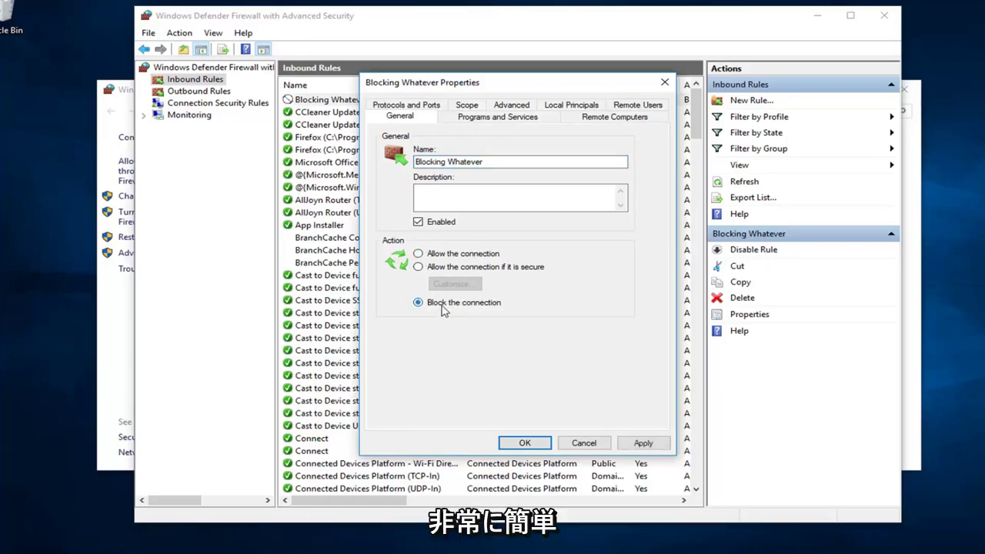
pyautogui.click(483, 119)
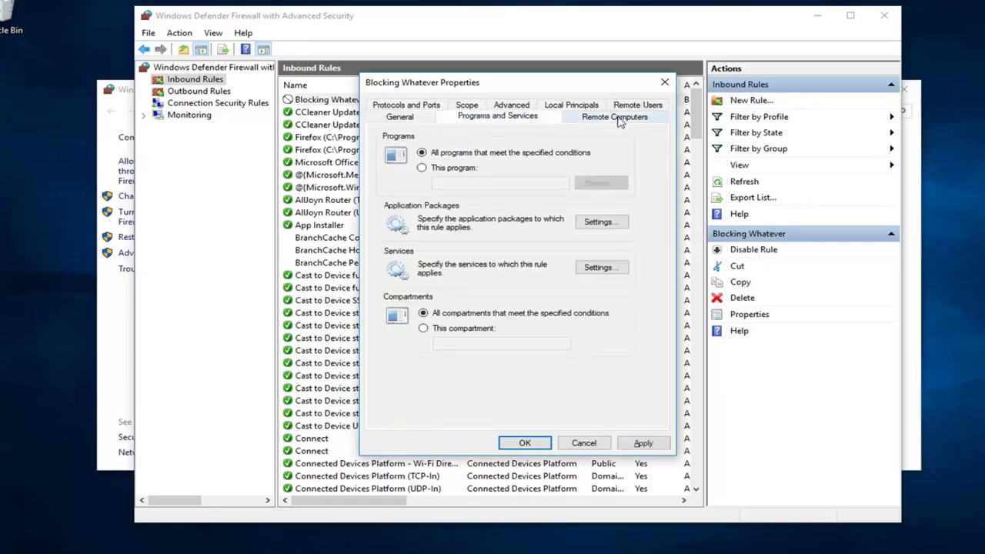
pyautogui.click(664, 82)
# Review the Blocking Whatever rule's context menu and the rule list, then close the advanced console.
pyautogui.rightClick(375, 100)
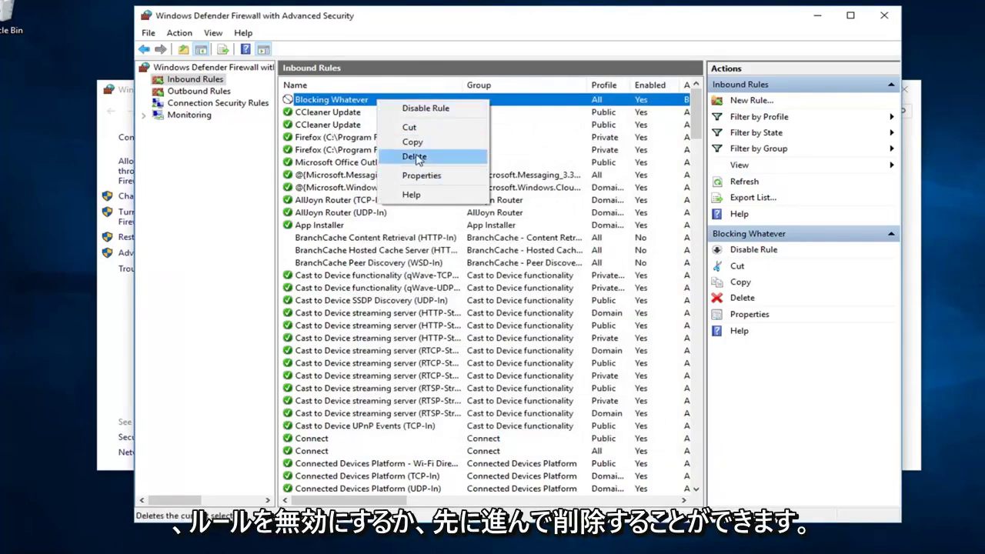
pyautogui.click(339, 164)
pyautogui.scroll(-16, 339, 177)
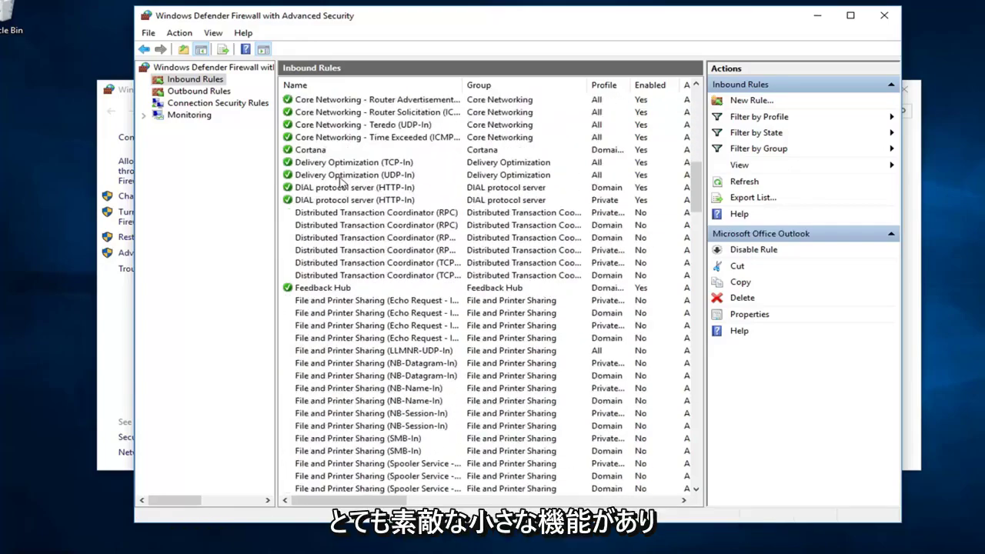
pyautogui.scroll(8, 340, 180)
pyautogui.scroll(1, 339, 181)
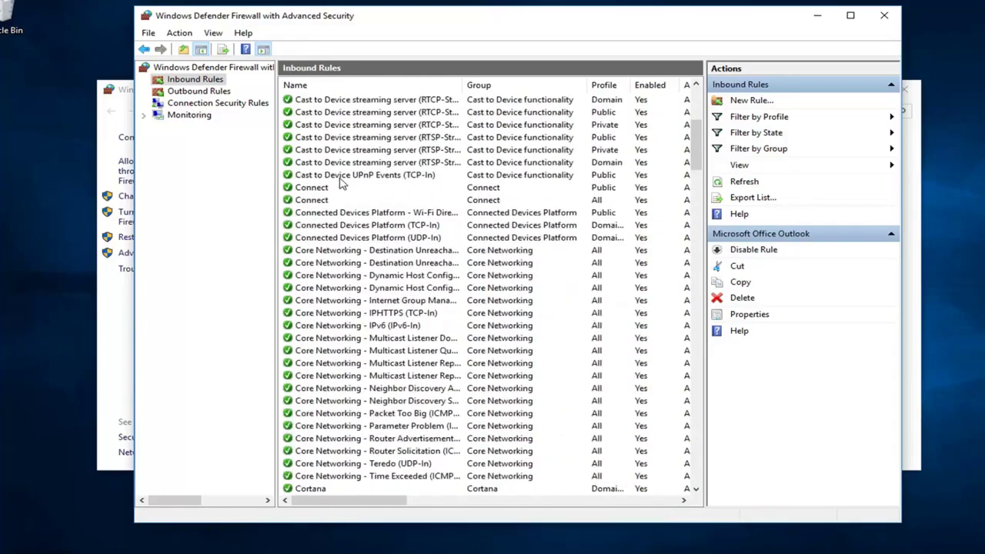
pyautogui.scroll(7, 342, 183)
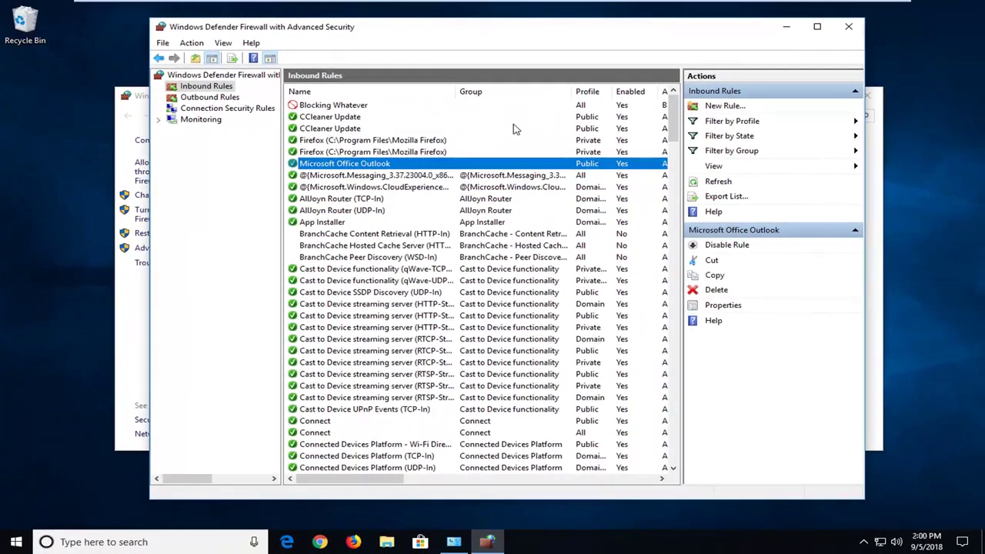
pyautogui.click(848, 28)
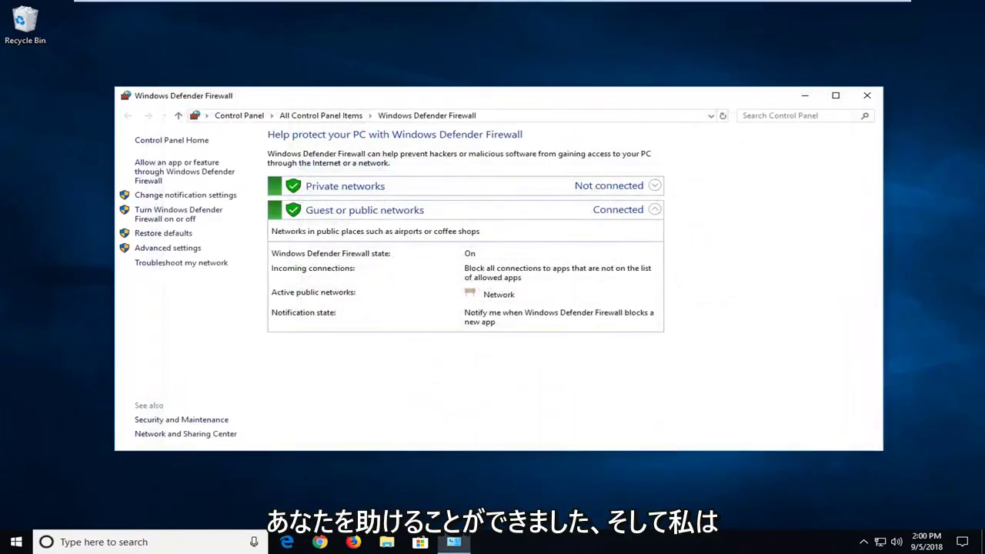